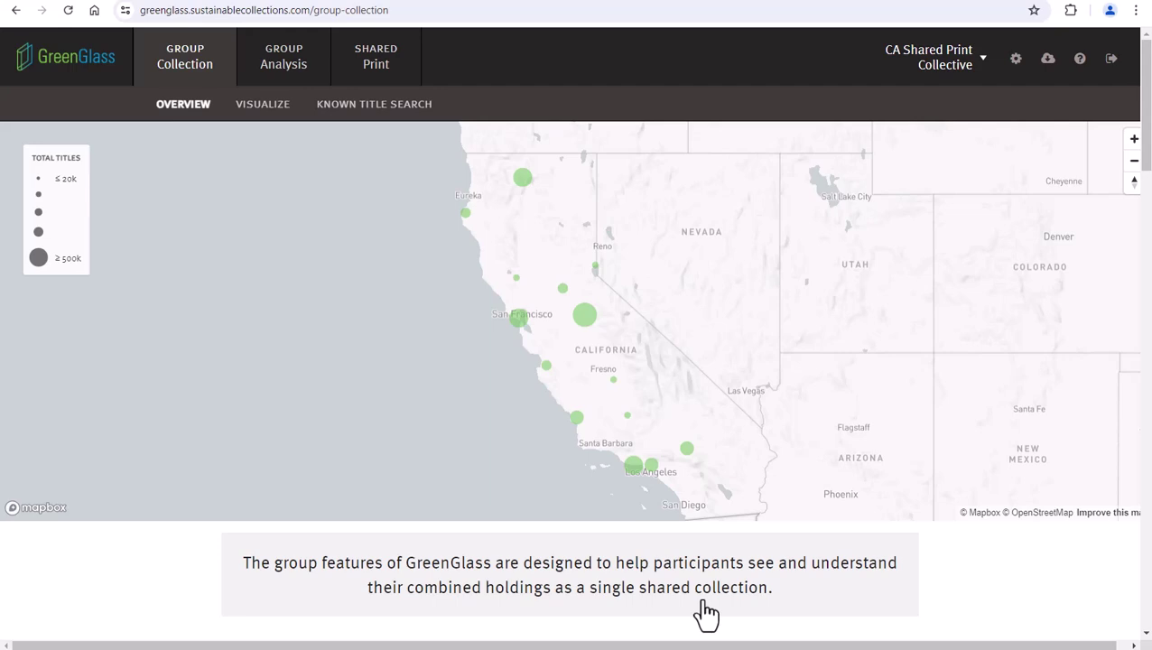
Switch from the CA Shared Print Collective overview to the Pacific State University collection
scroll(706, 614, "down", 9)
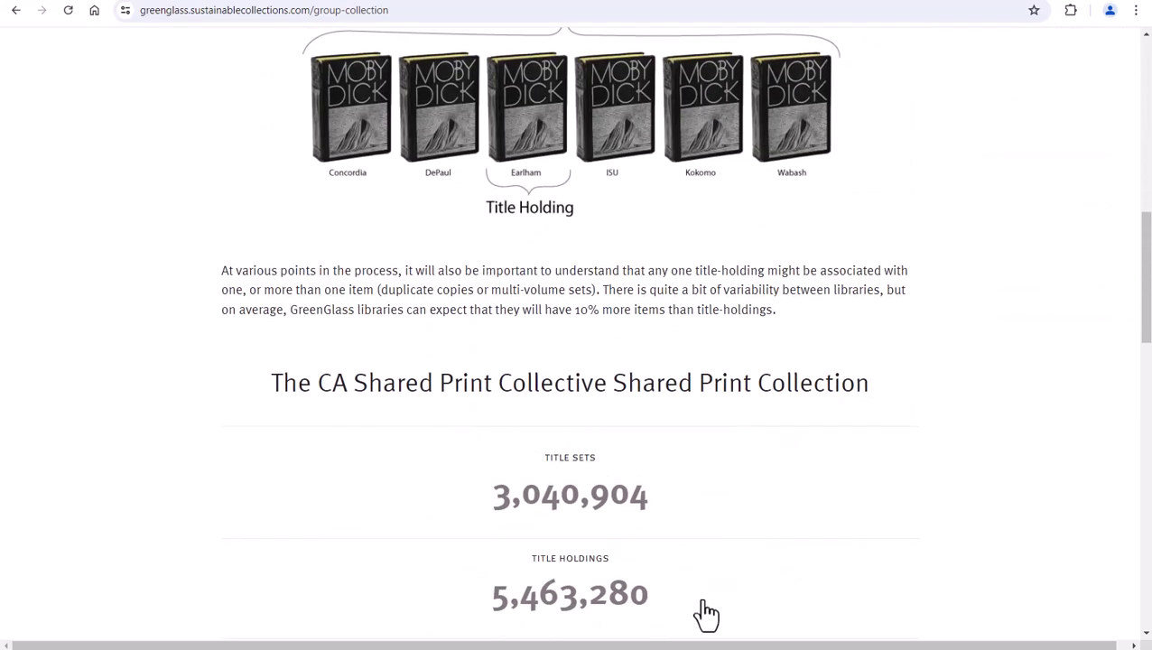
scroll(707, 613, "down", 2)
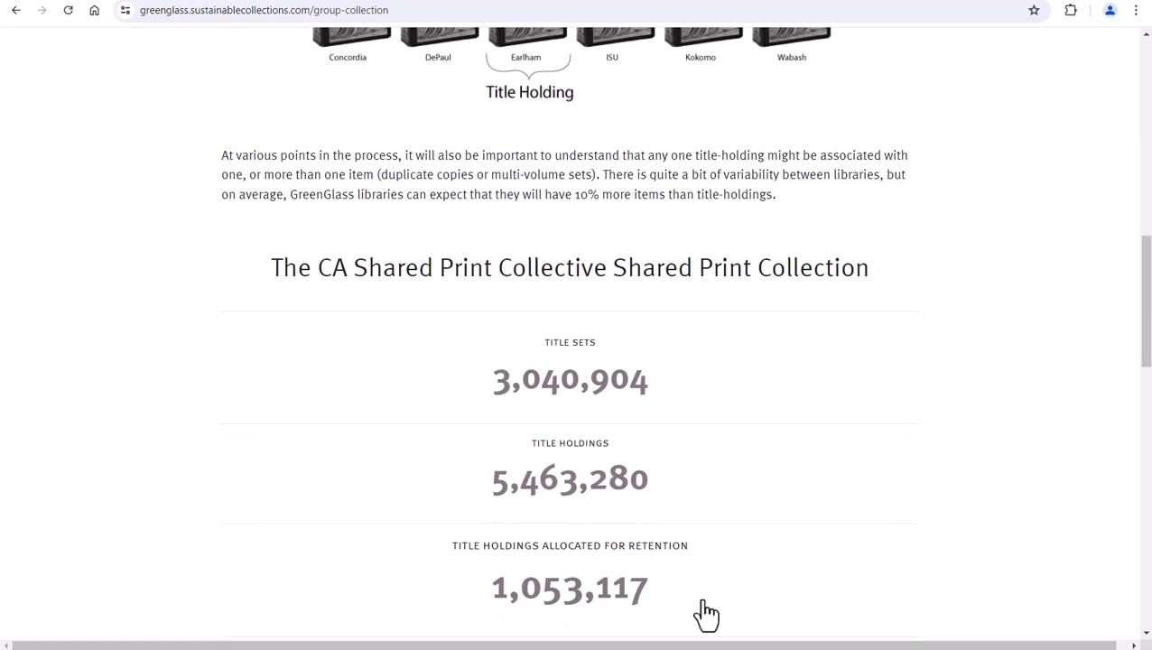
scroll(707, 614, "down", 1)
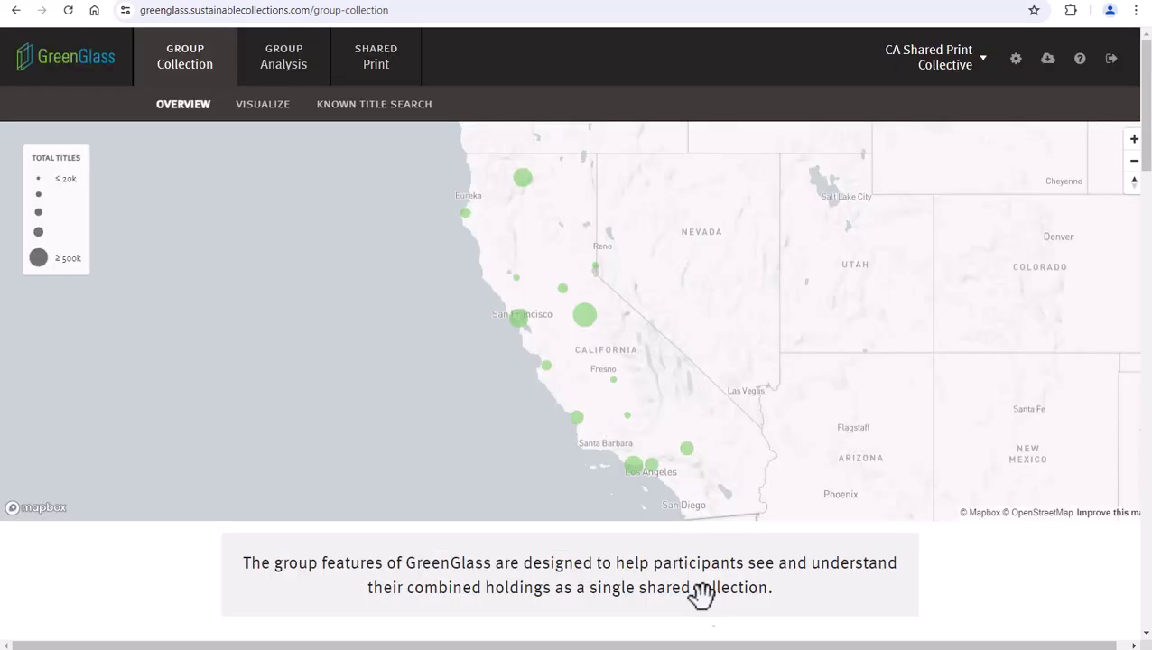
mouse_move(971, 103)
left_click(984, 60)
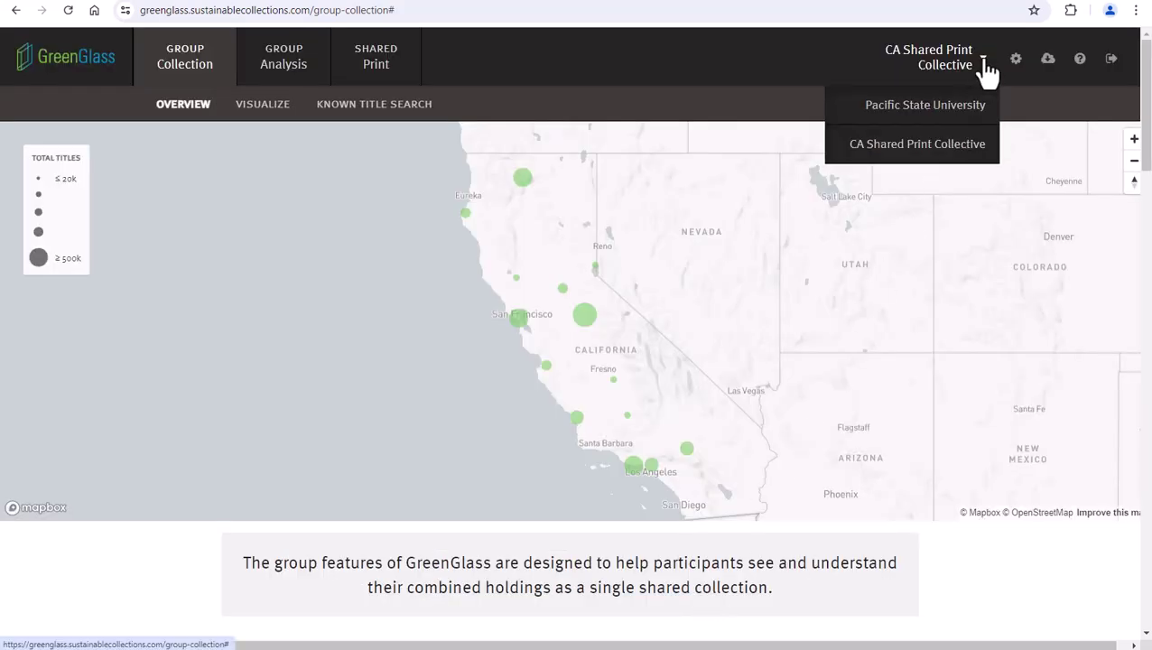
left_click(924, 105)
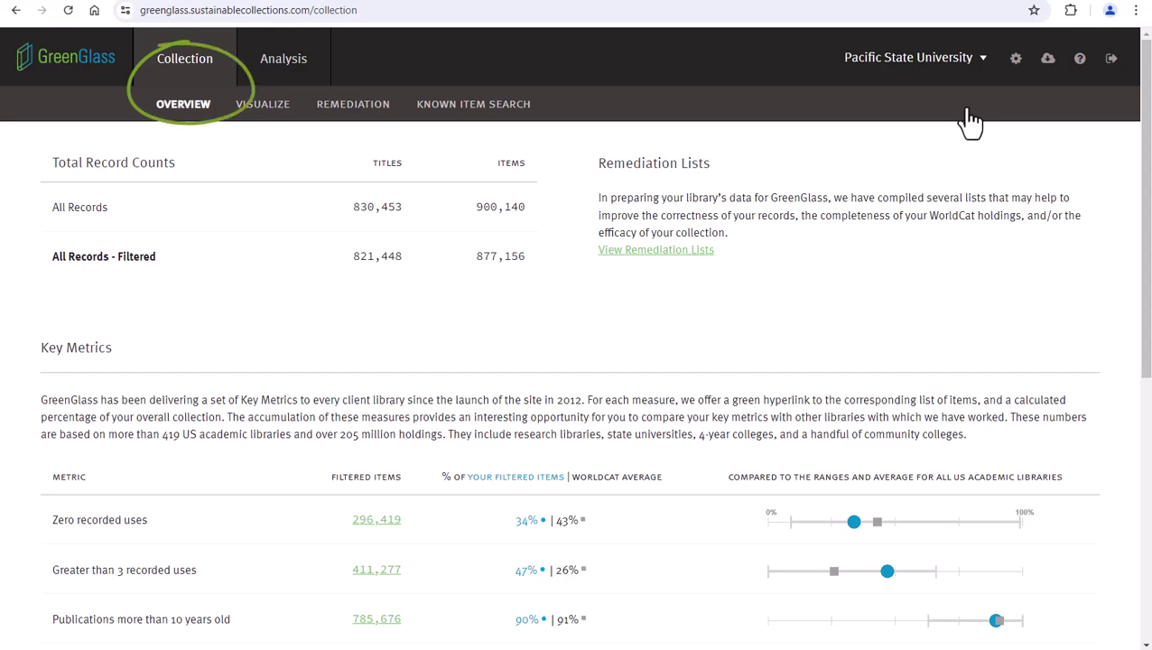
Open the list of items behind the Allocated for retention key metric and look through it
scroll(970, 122, "down", 5)
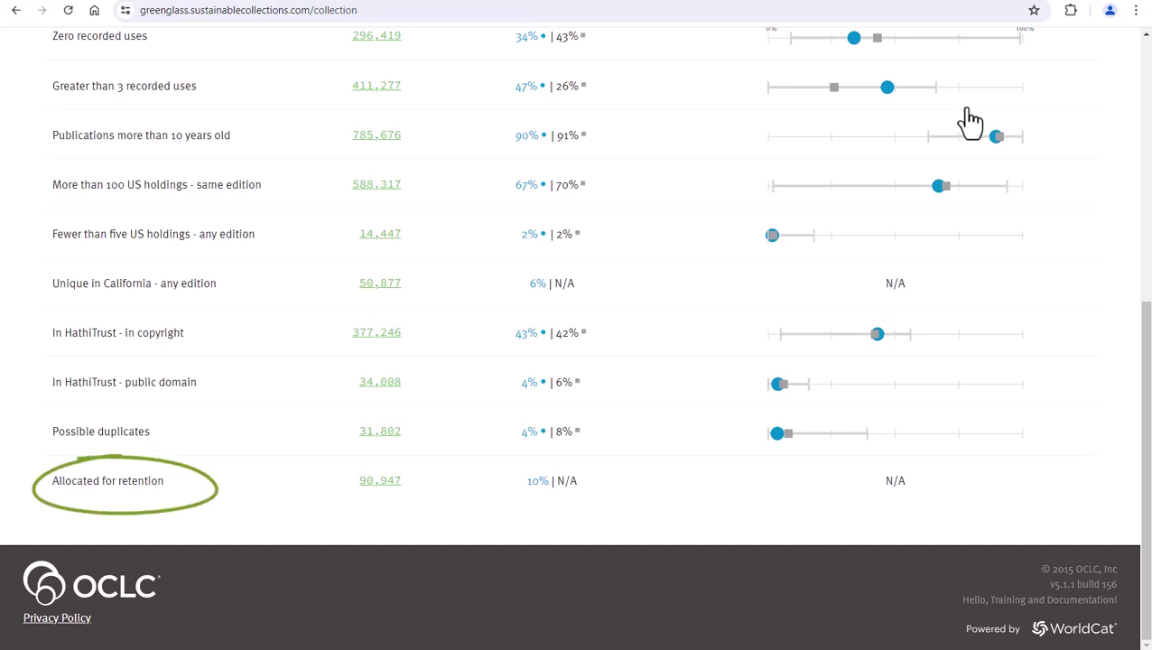
left_click(374, 495)
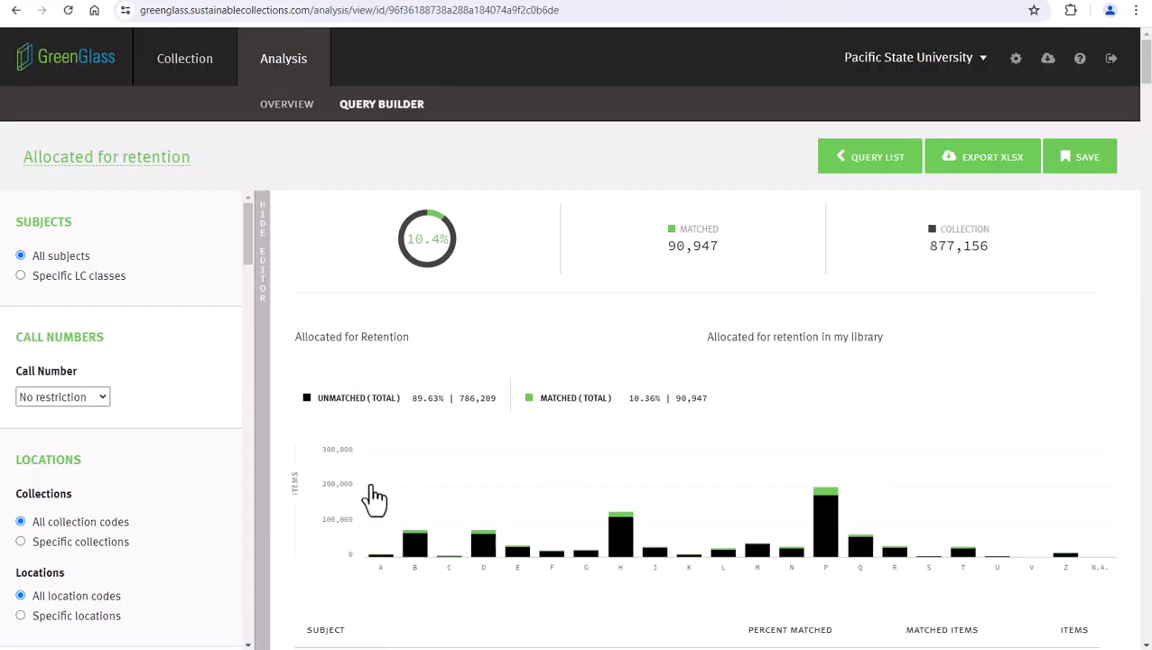
scroll(371, 495, "down", 7)
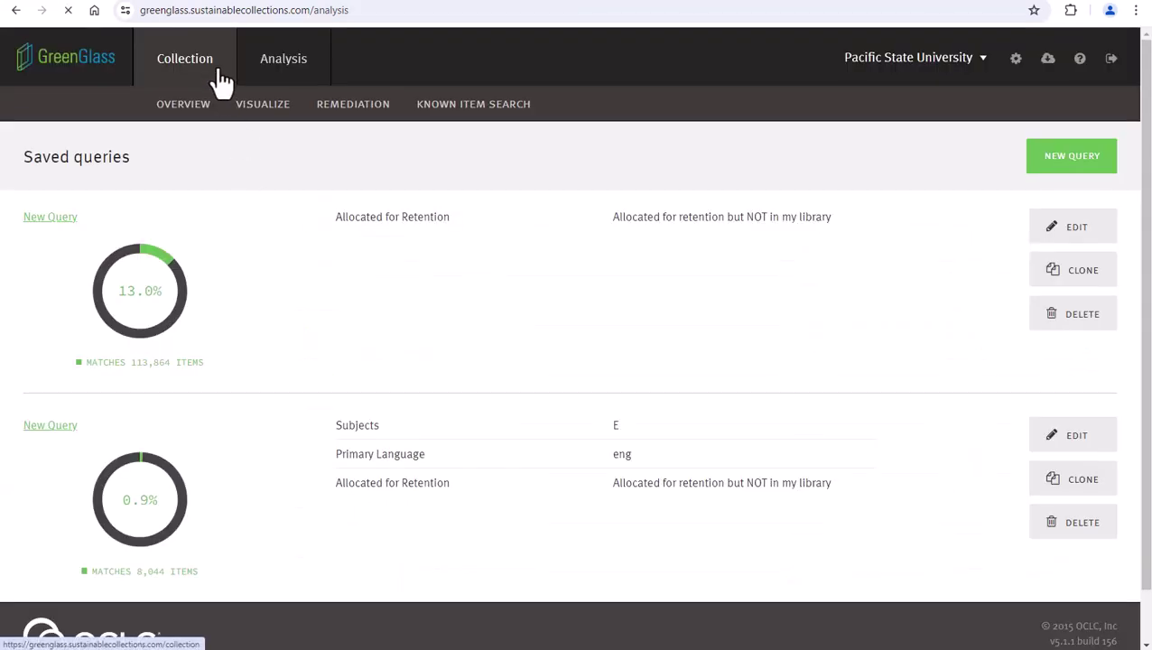
Visualize the library's collection by subject with the Allocated for Retention overlay
left_click(215, 76)
left_click(283, 116)
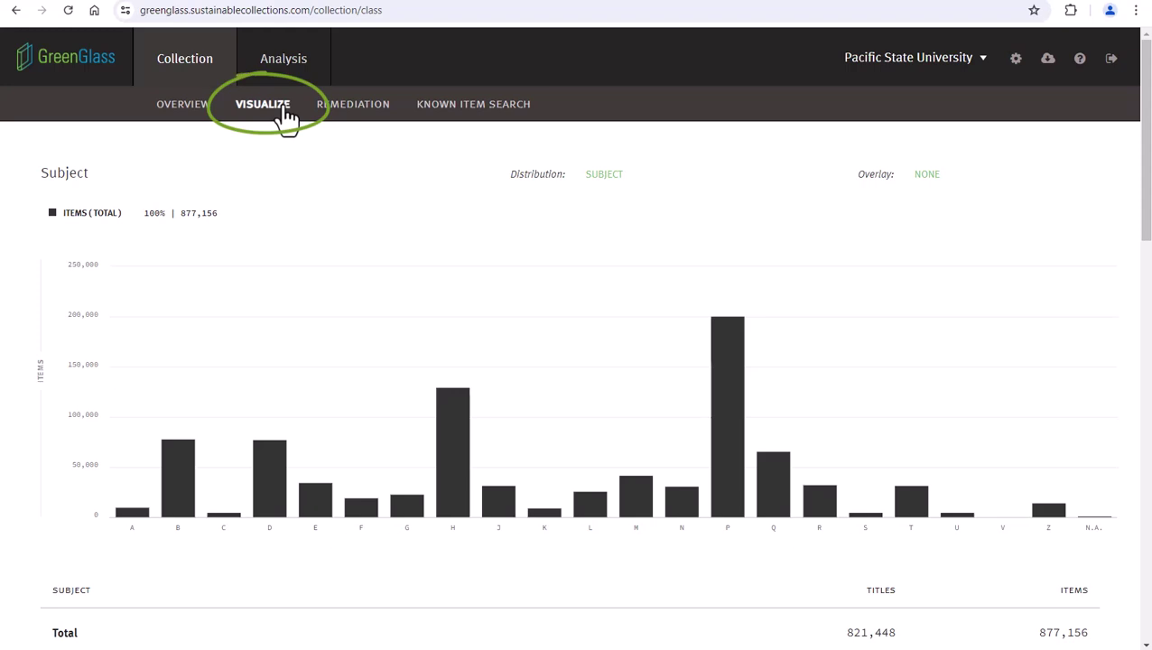
left_click(918, 185)
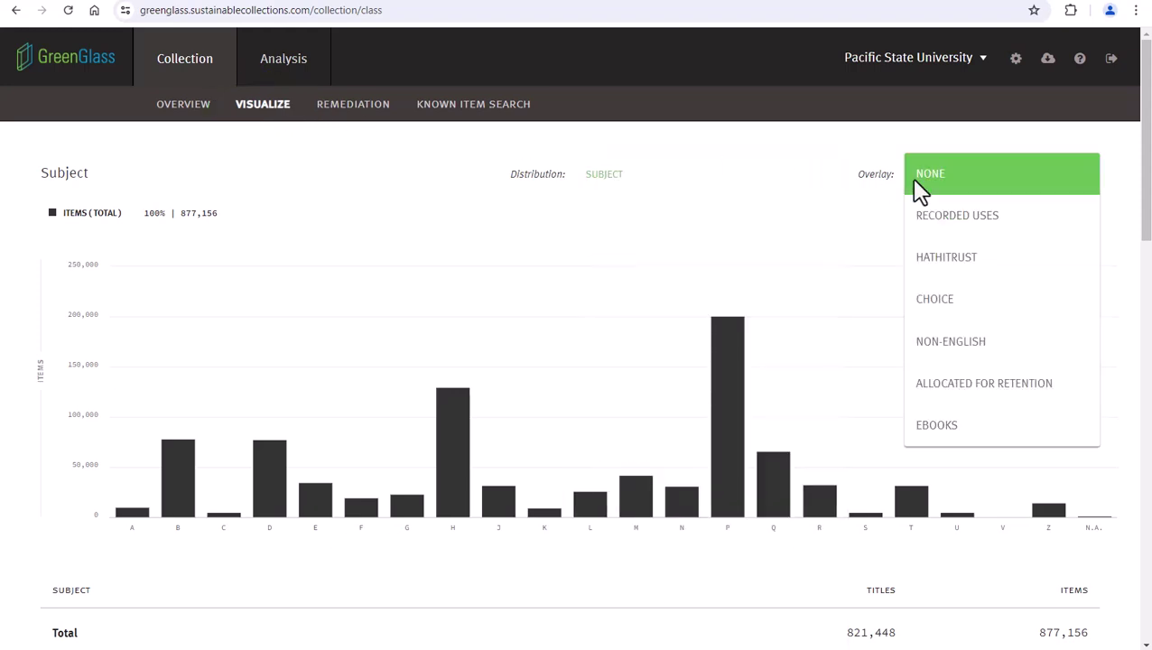
left_click(946, 386)
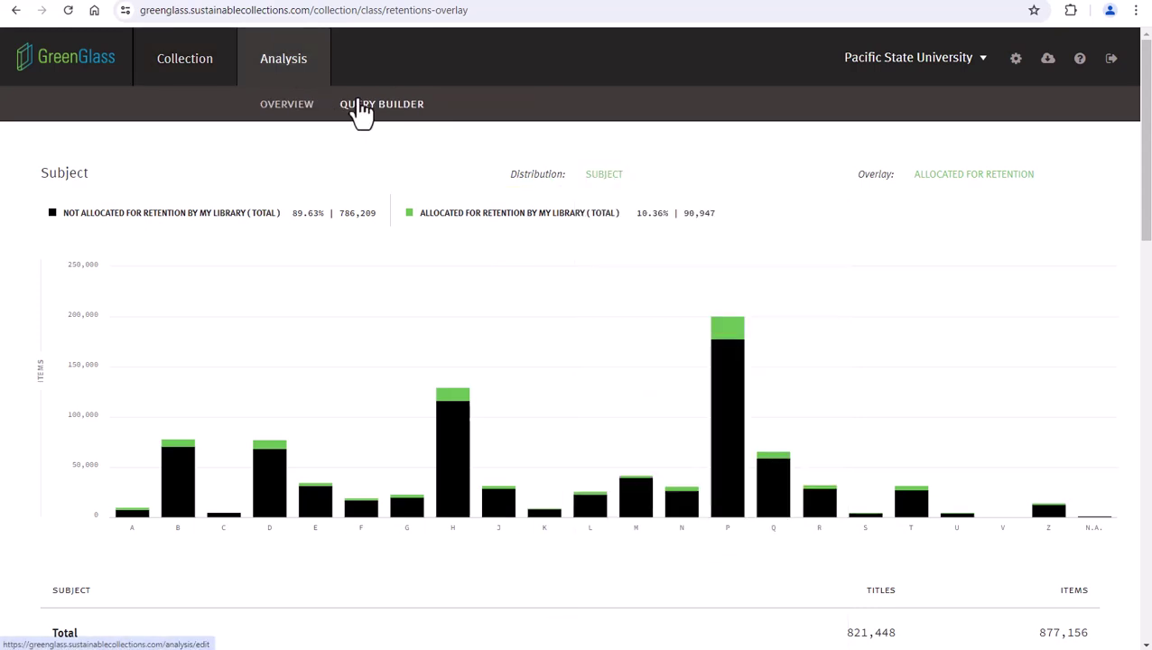
Start a new query and restrict its group-level retention filter to Allocated for retention in the group
left_click(361, 108)
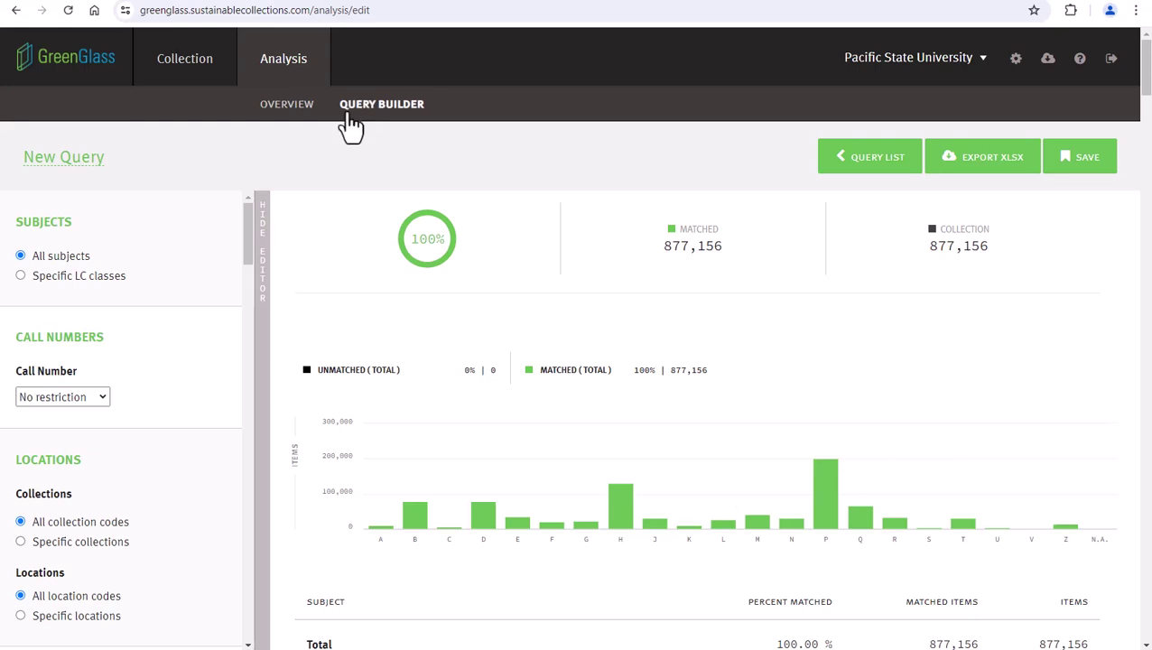
scroll(248, 239, "down", 1)
left_click_drag(244, 234, 239, 548)
left_click(217, 542)
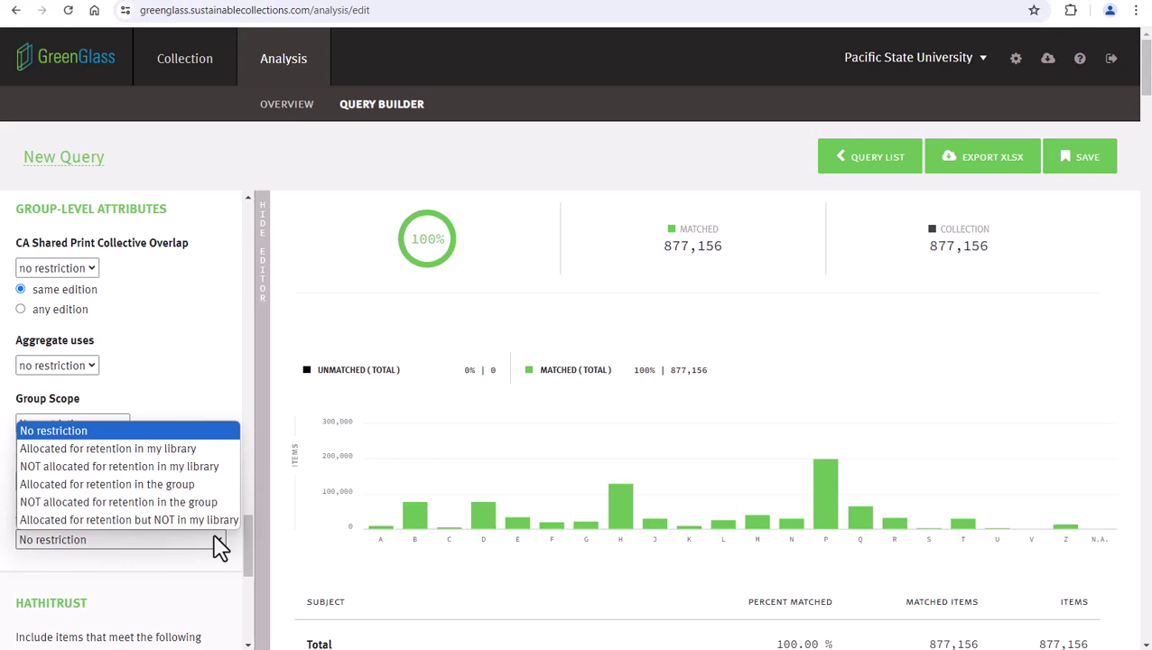
left_click(175, 484)
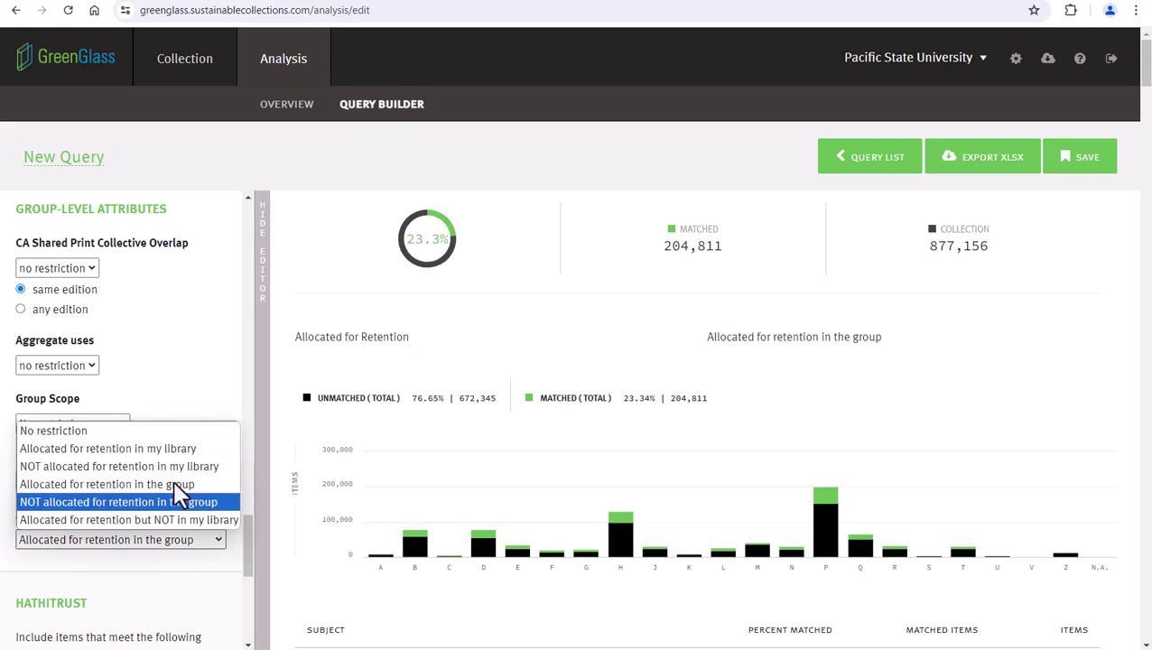
Try the retention filter NOT allocated for retention in the group, and set it to Allocated for retention but NOT in my library
left_click(188, 504)
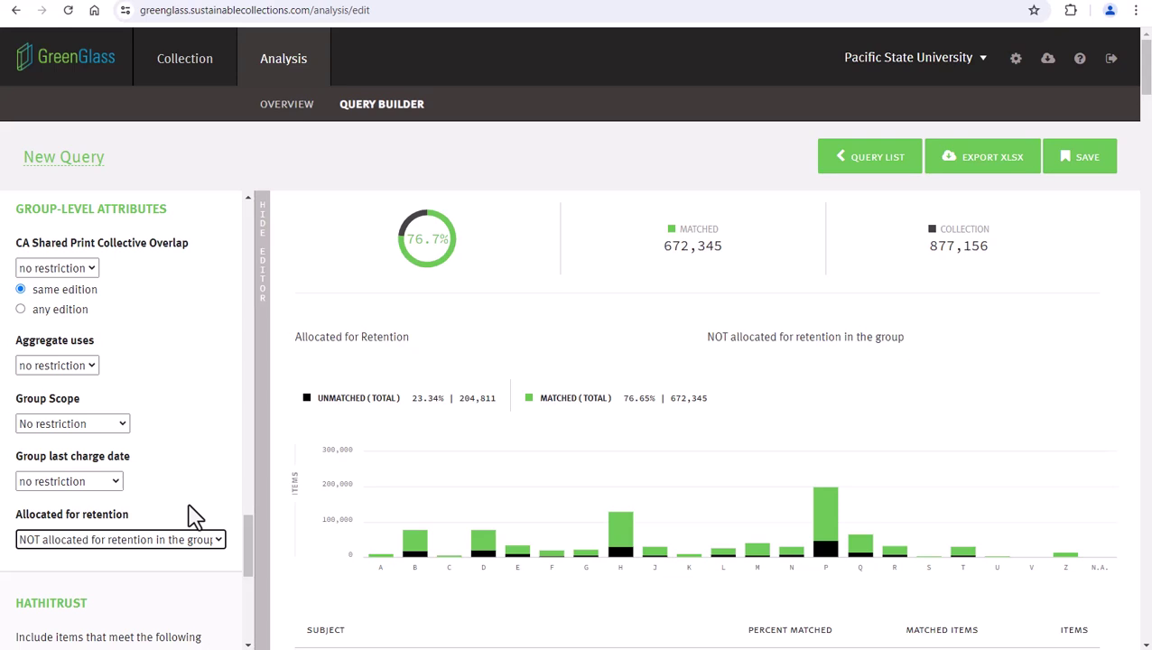
left_click(191, 538)
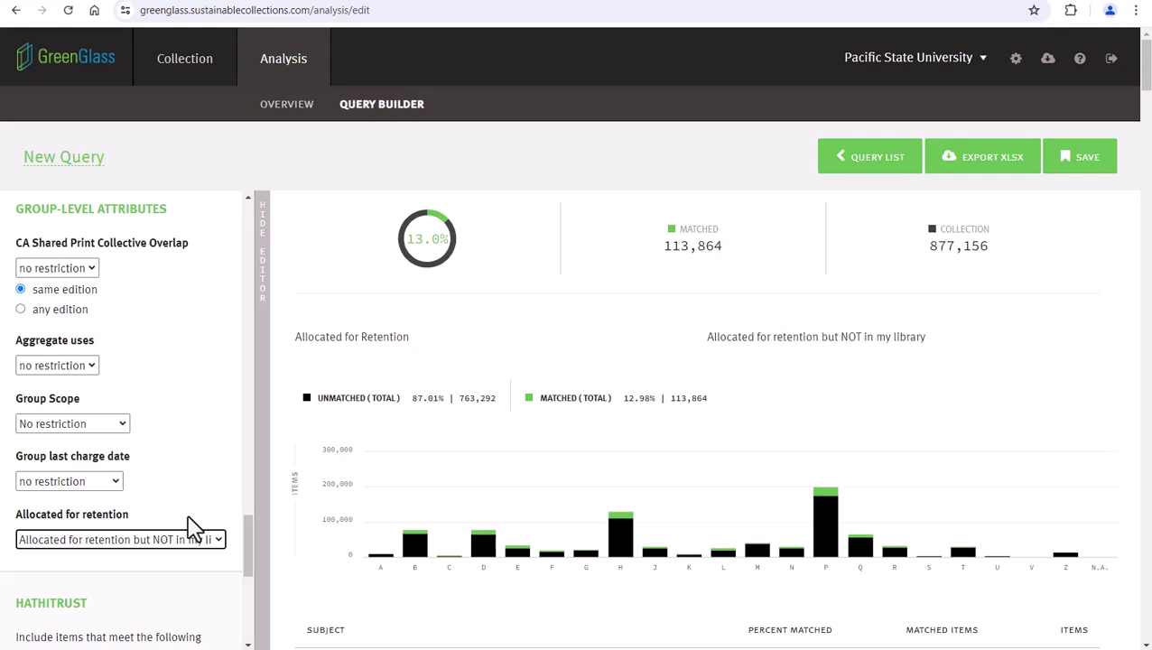
left_click(193, 539)
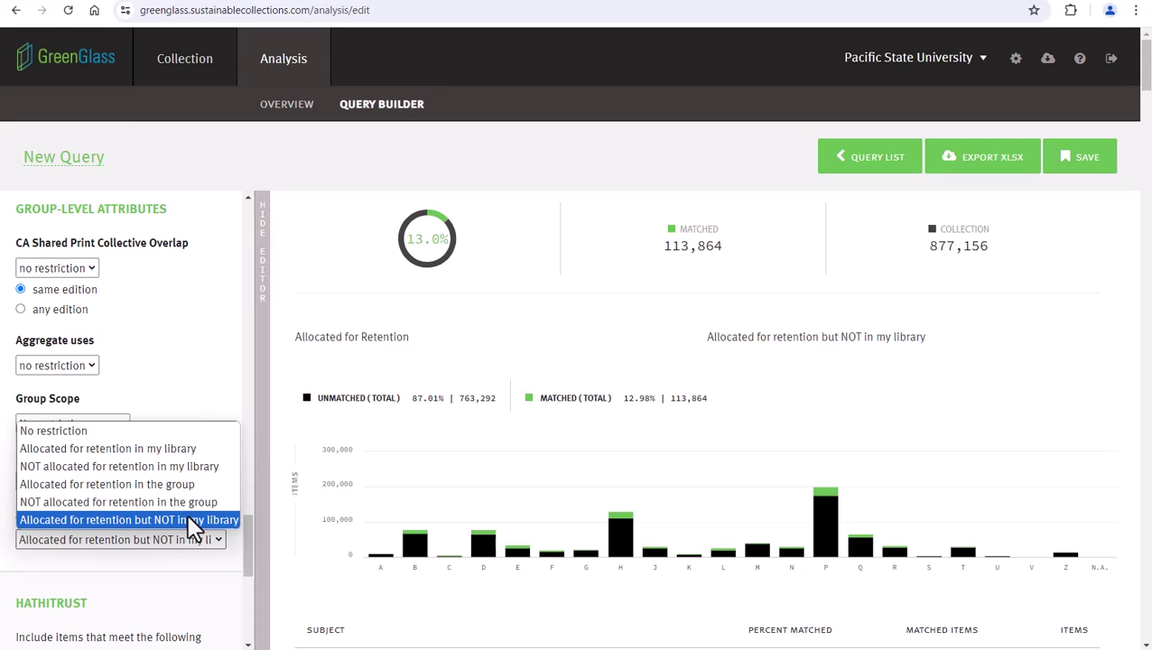
left_click(192, 520)
Limit the item list below the subject table to class E
scroll(191, 528, "down", 2)
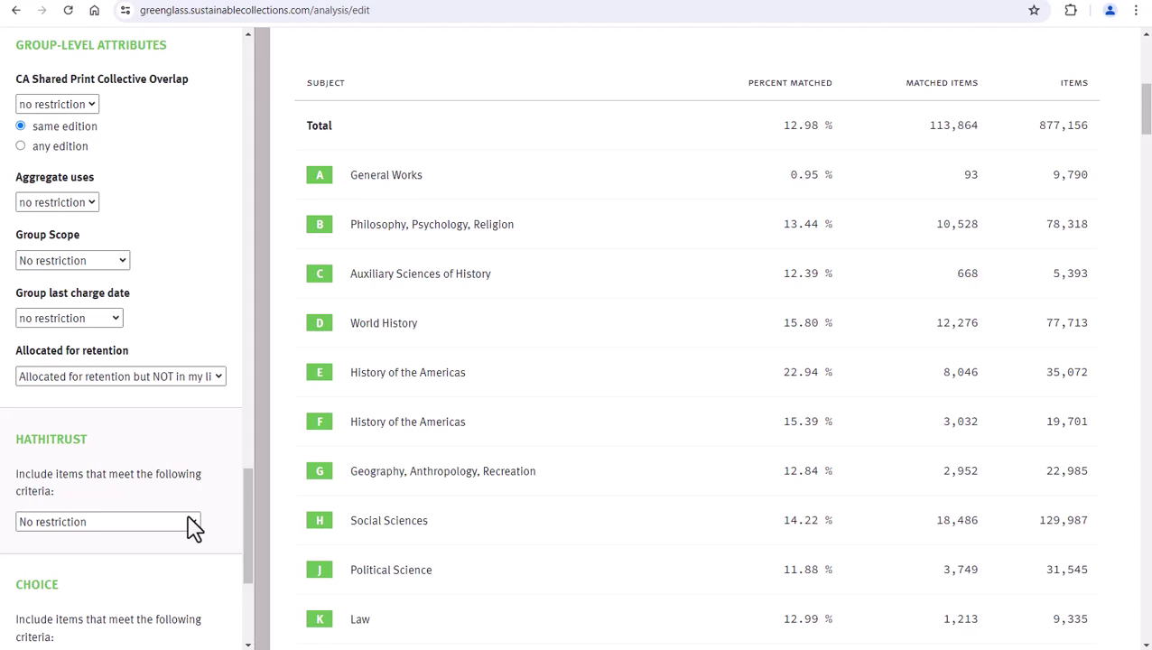
scroll(191, 527, "down", 3)
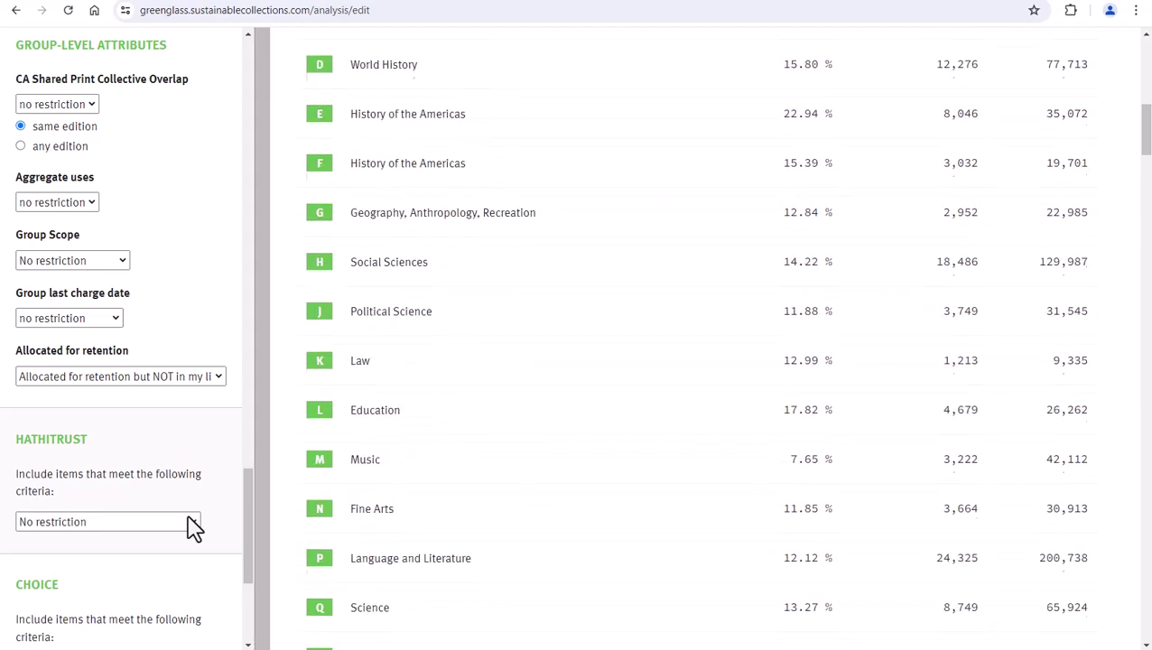
scroll(191, 527, "down", 5)
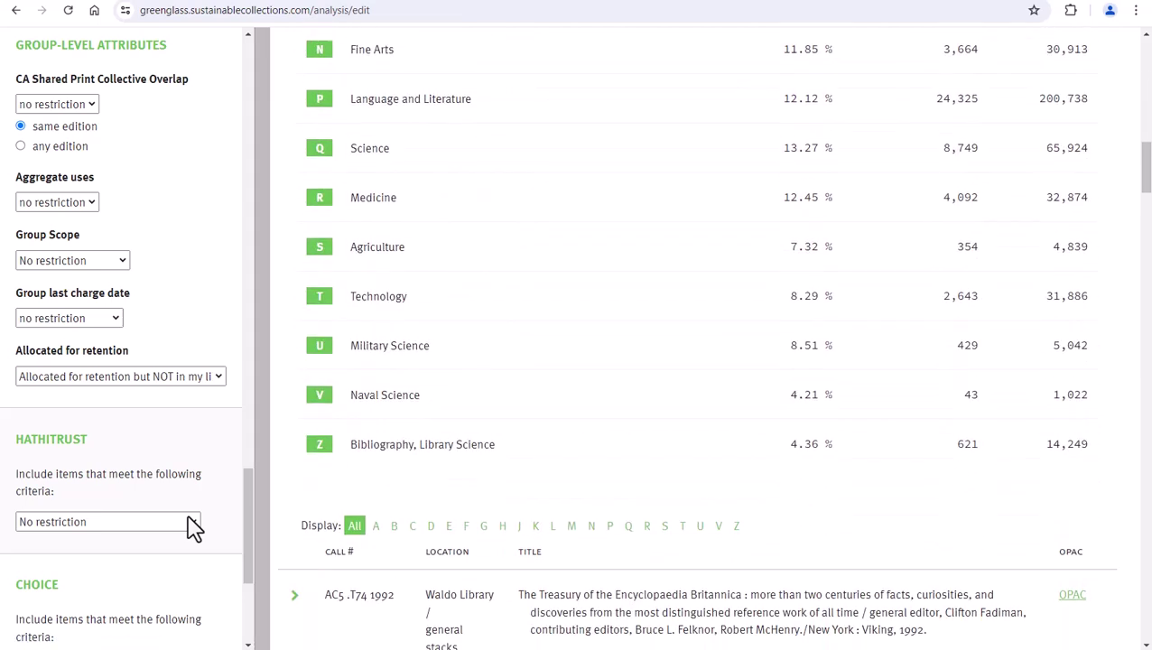
left_click(450, 525)
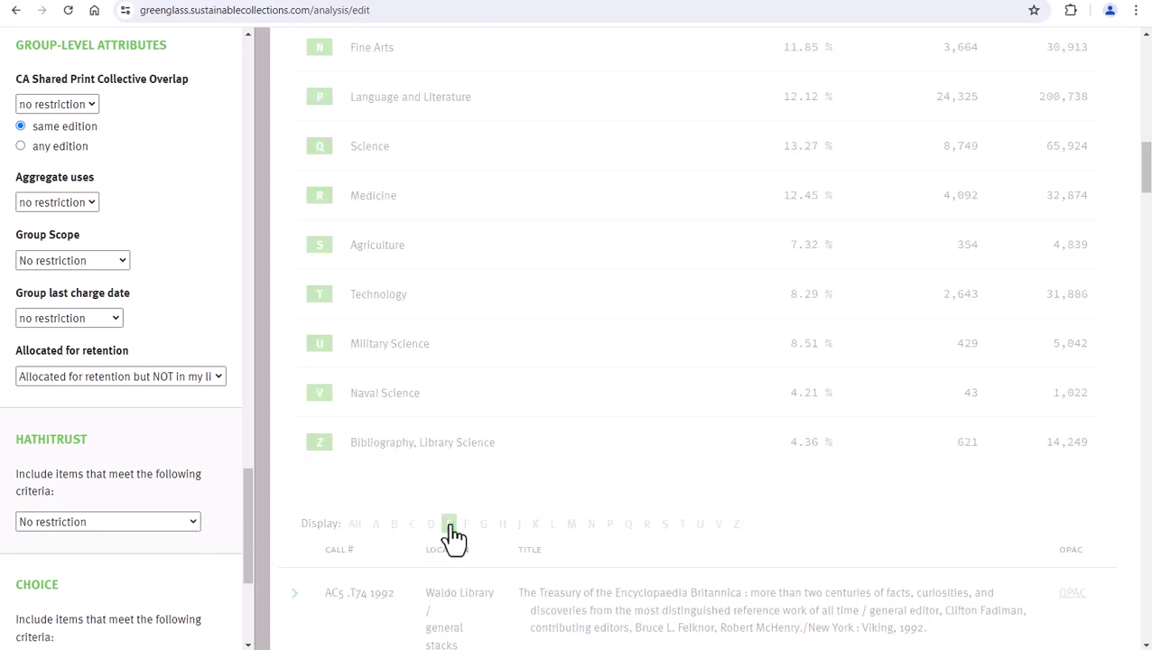
Expand the record for Wider horizons of American history and show its details about holdings
scroll(454, 537, "down", 1)
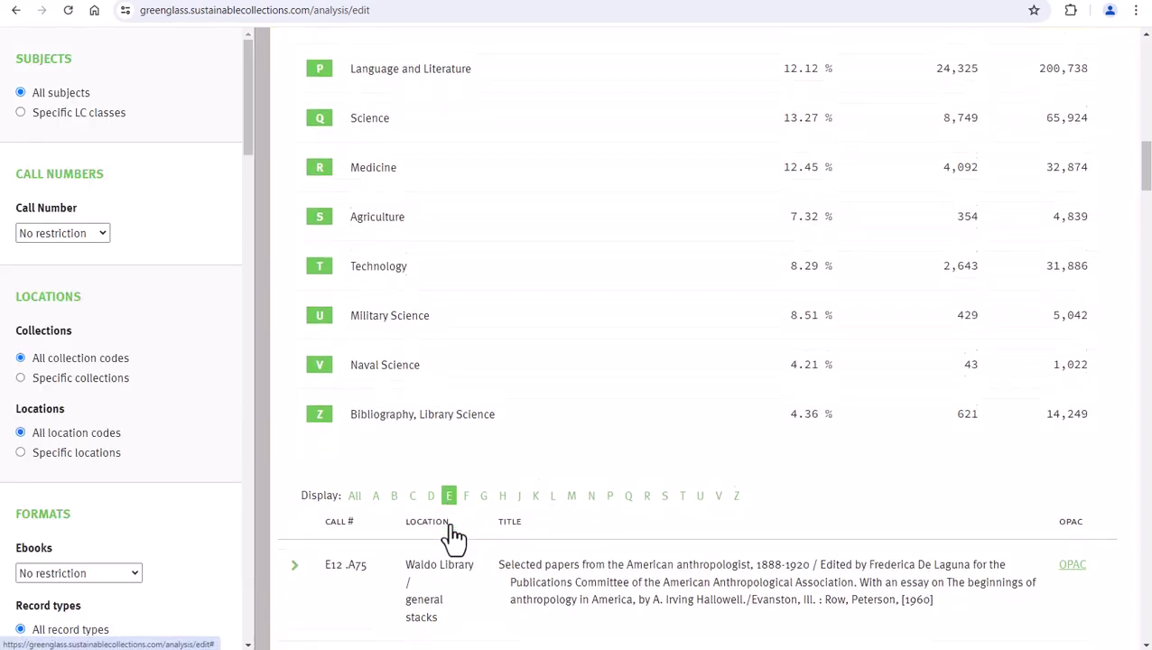
scroll(454, 537, "down", 2)
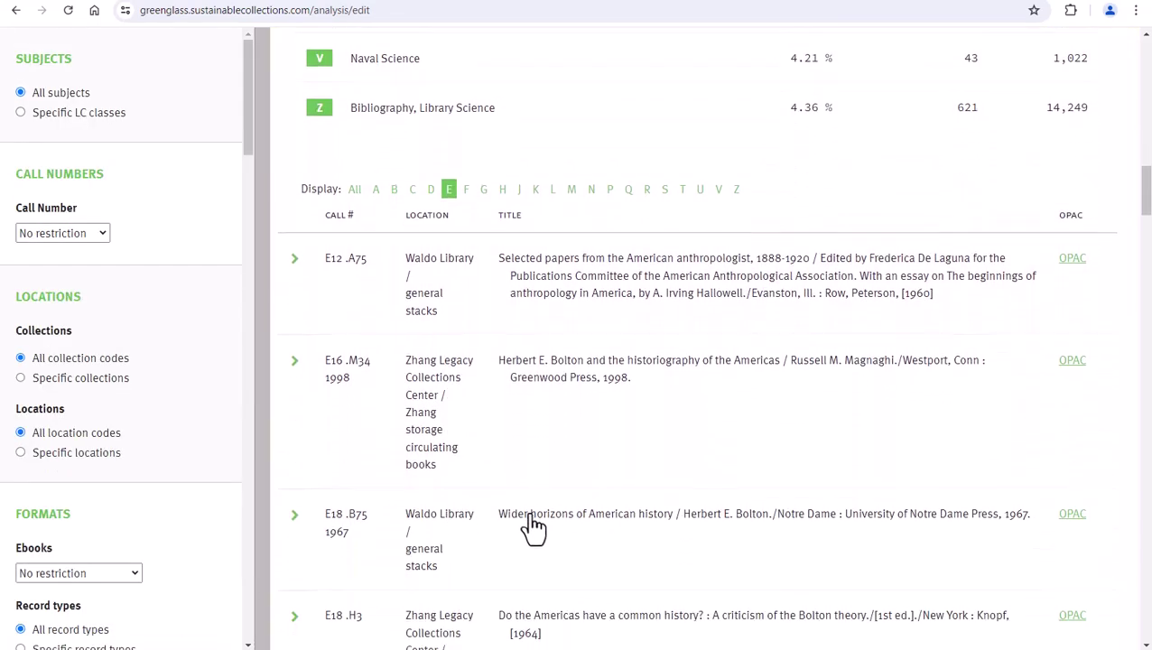
left_click(560, 521)
scroll(599, 553, "down", 2)
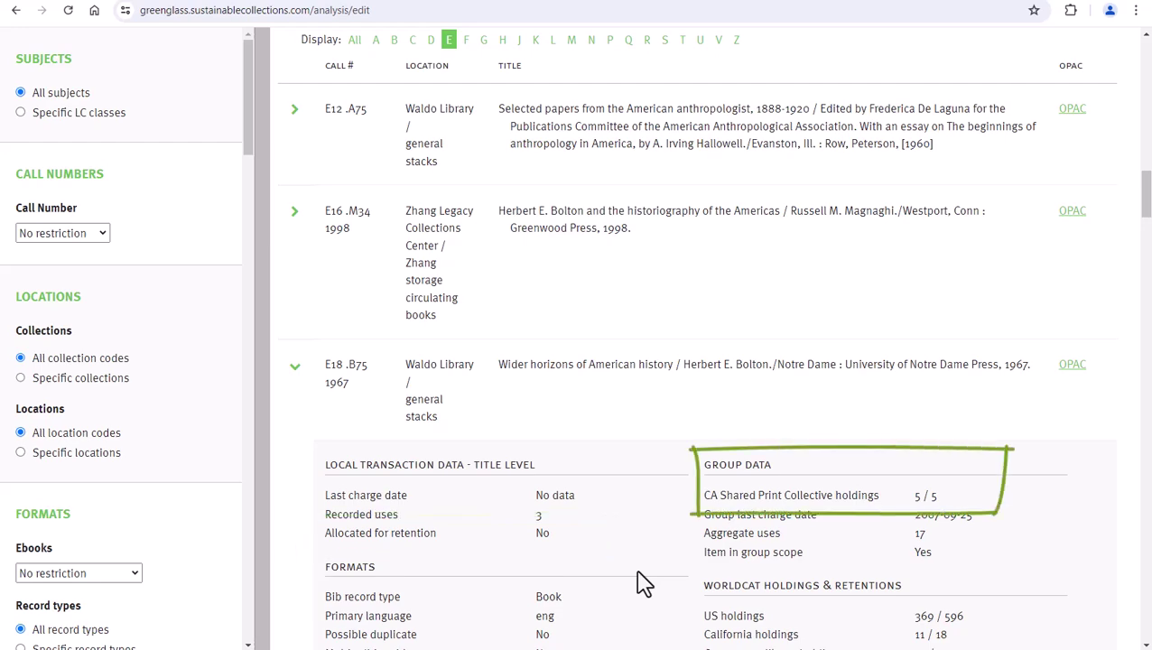
scroll(643, 582, "down", 3)
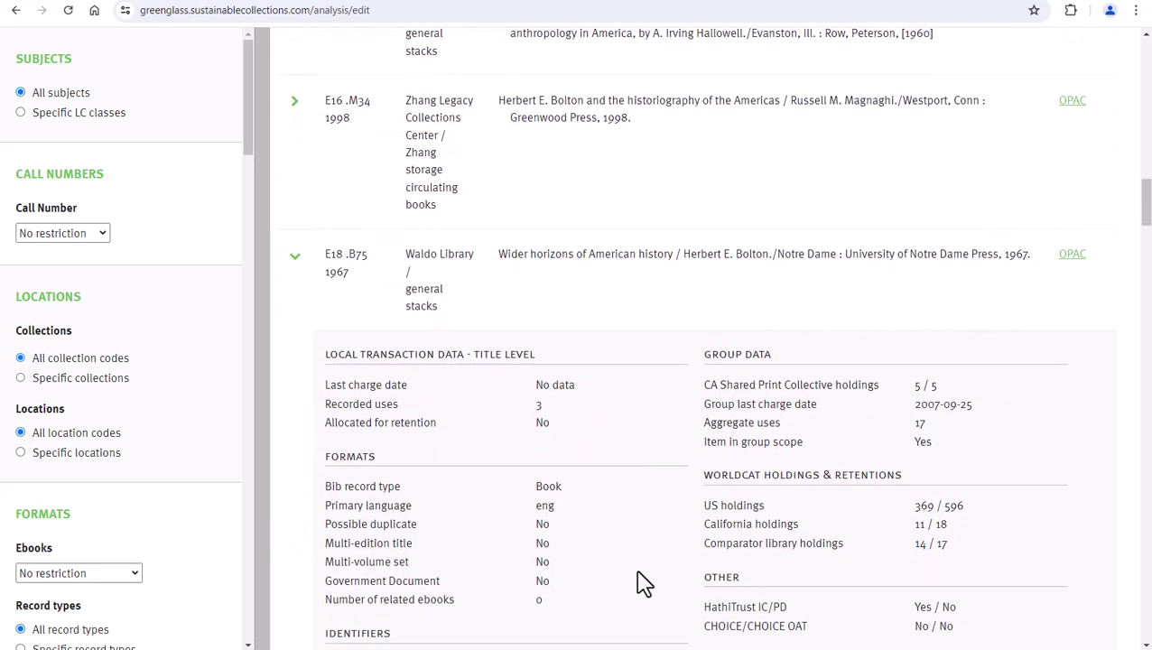
scroll(643, 582, "down", 1)
left_click(654, 510)
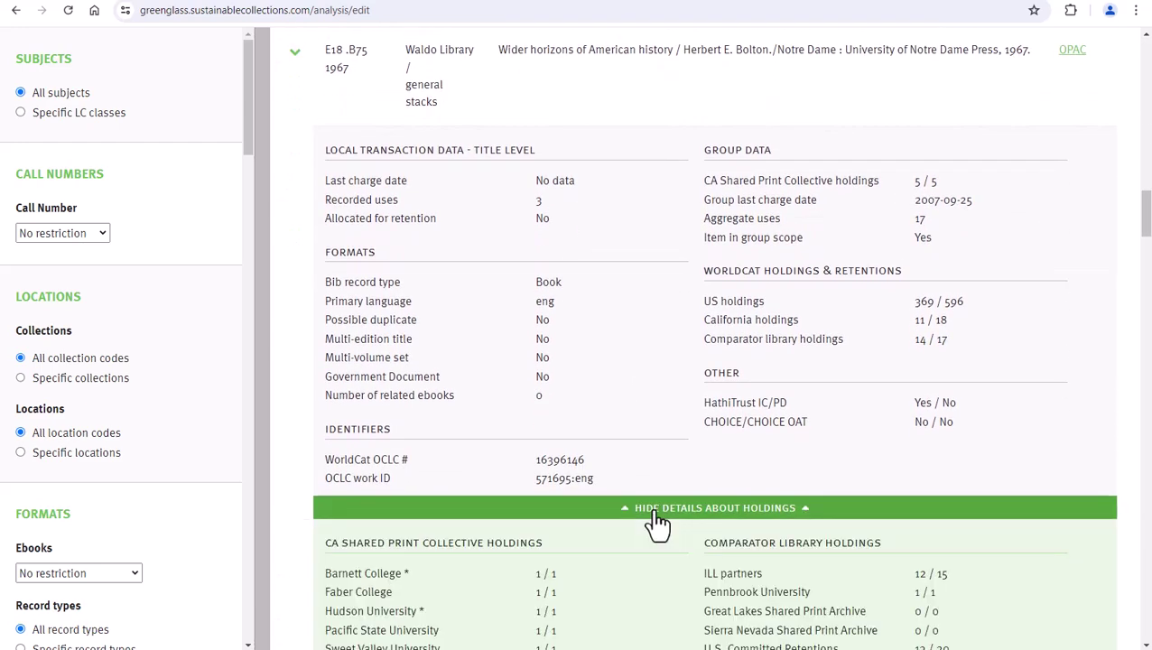
scroll(657, 524, "down", 2)
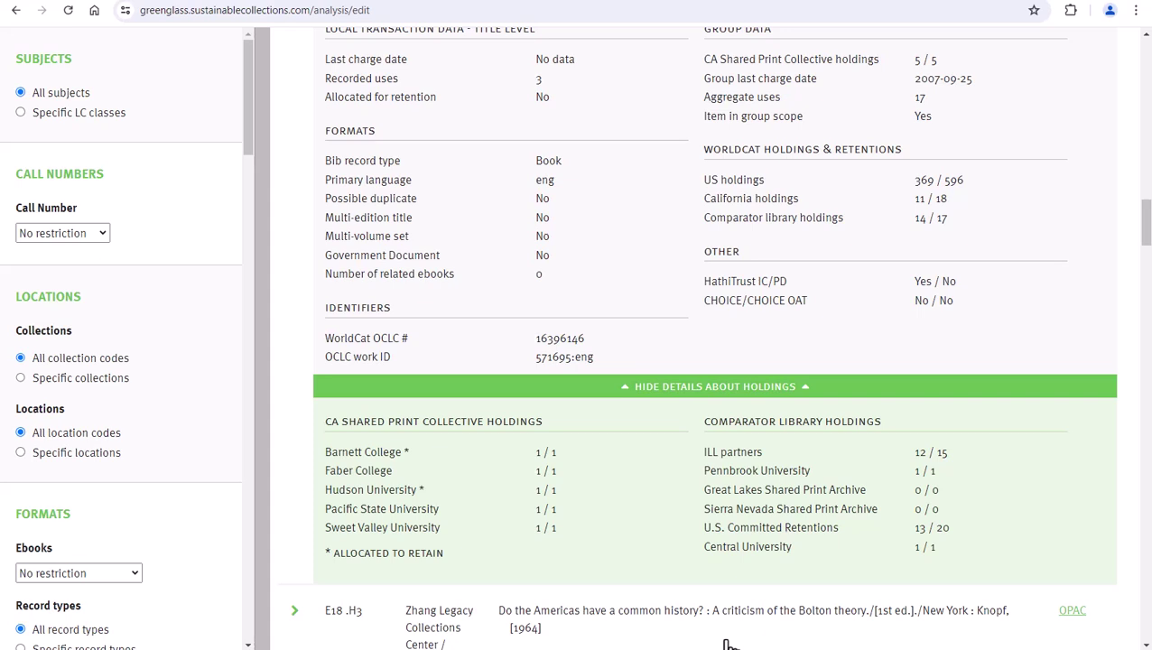
Export the query results to an XLSX file and examine the holdings and Allocated for Retention columns of the Print Books sheet in Excel
scroll(729, 643, "up", 15)
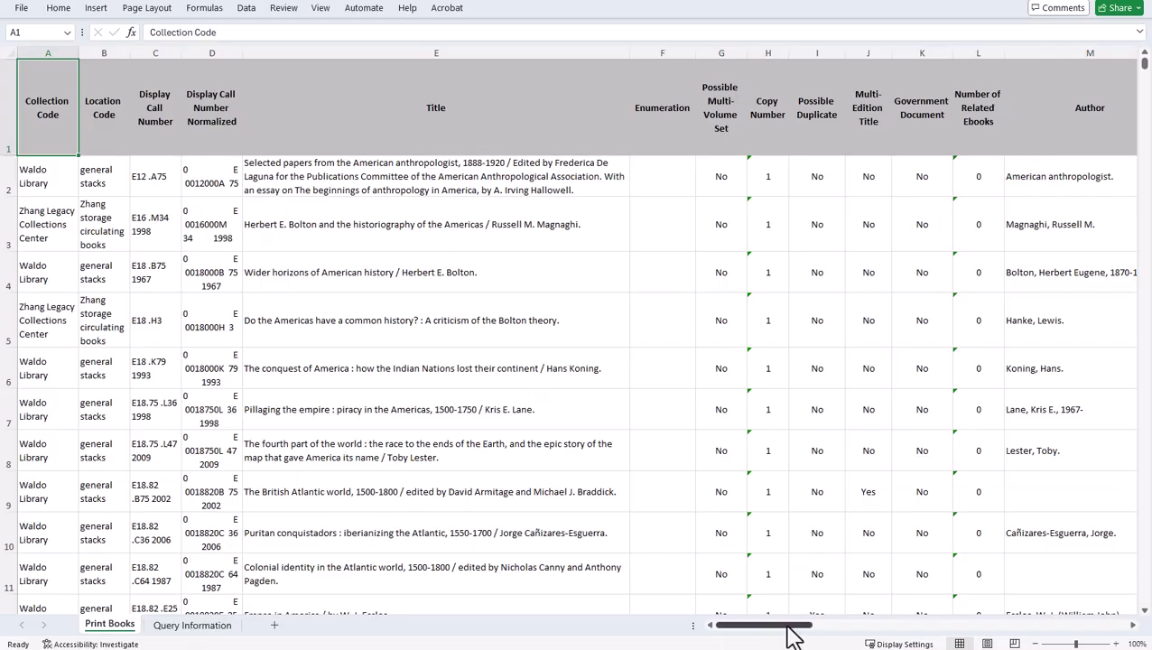
left_click_drag(786, 637, 1011, 621)
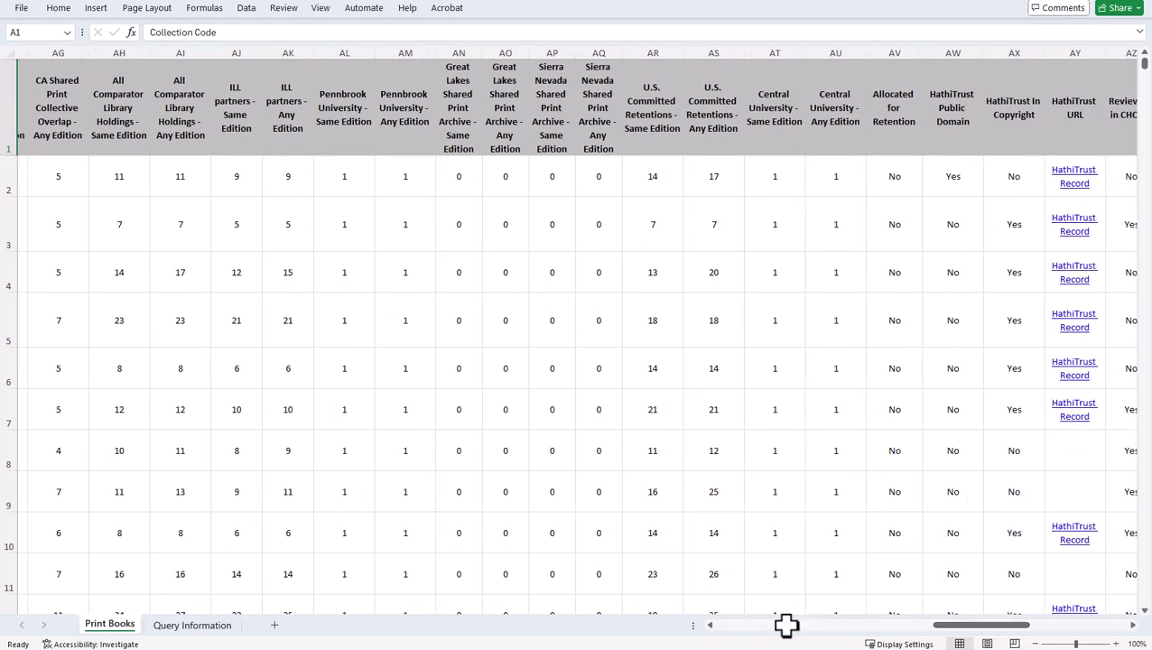